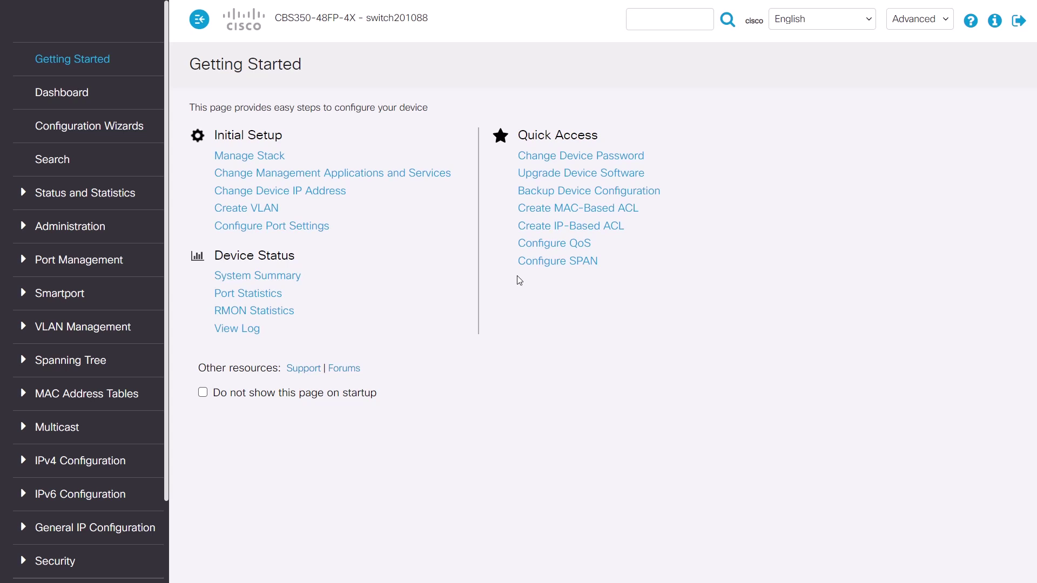
Step: Keep Advanced display mode and set Administrative Auto Smartport to Enable by Auto Voice VLAN
left_click(907, 20)
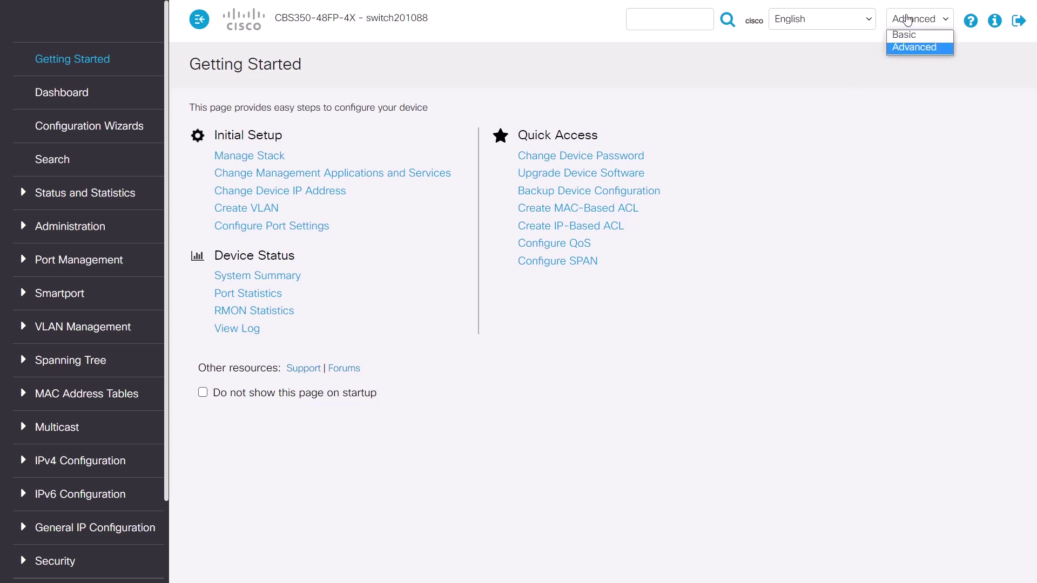
left_click(910, 47)
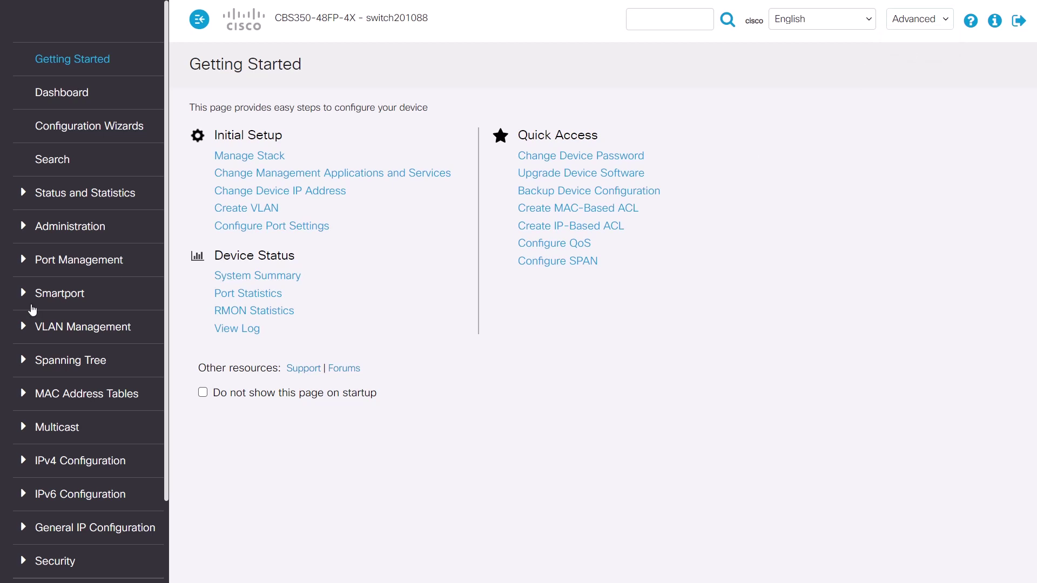
left_click(29, 304)
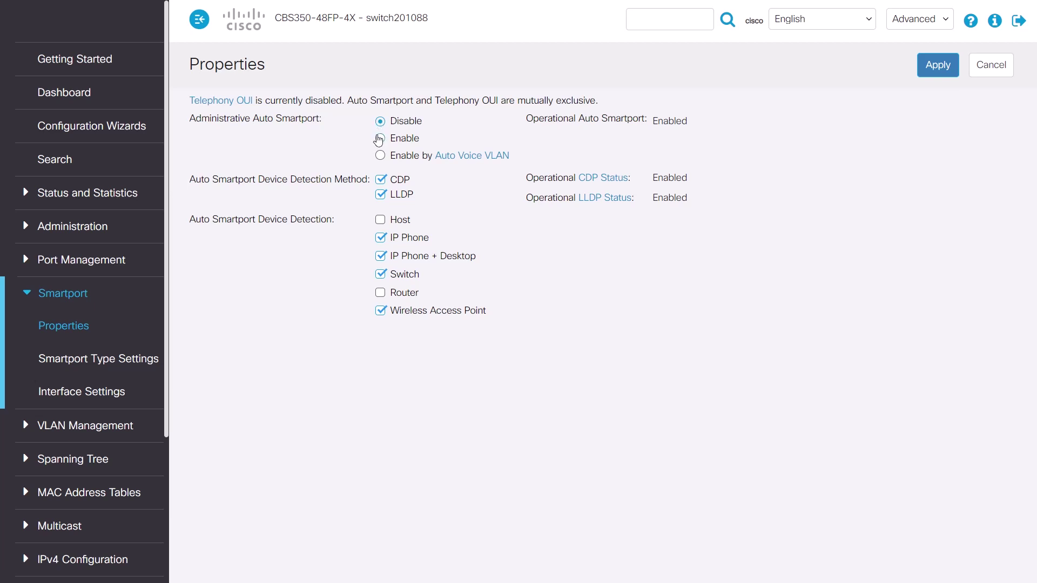
left_click(381, 139)
left_click(381, 155)
Step: Set the IP Phone + Desktop Smartport type's $max_hosts parameter to 10 and apply it
left_click(103, 360)
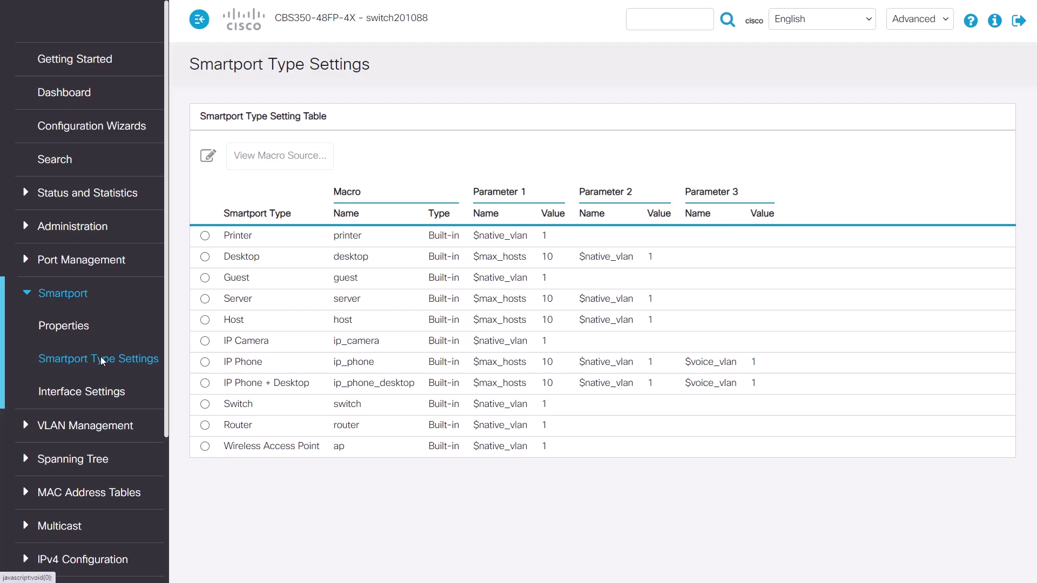
left_click(205, 383)
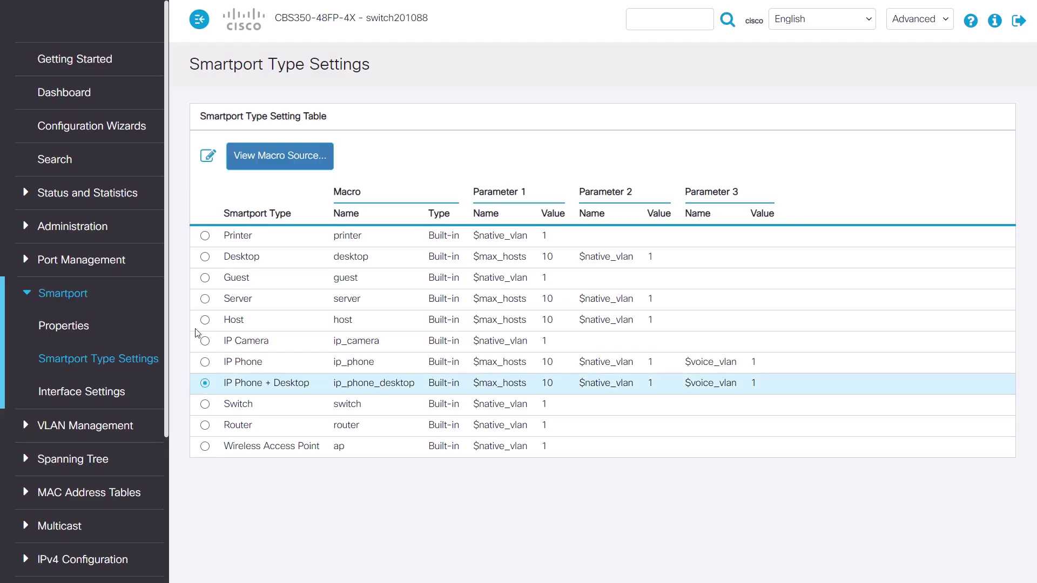
left_click(208, 155)
double_click(232, 311)
key("BackSpace")
key("Escape")
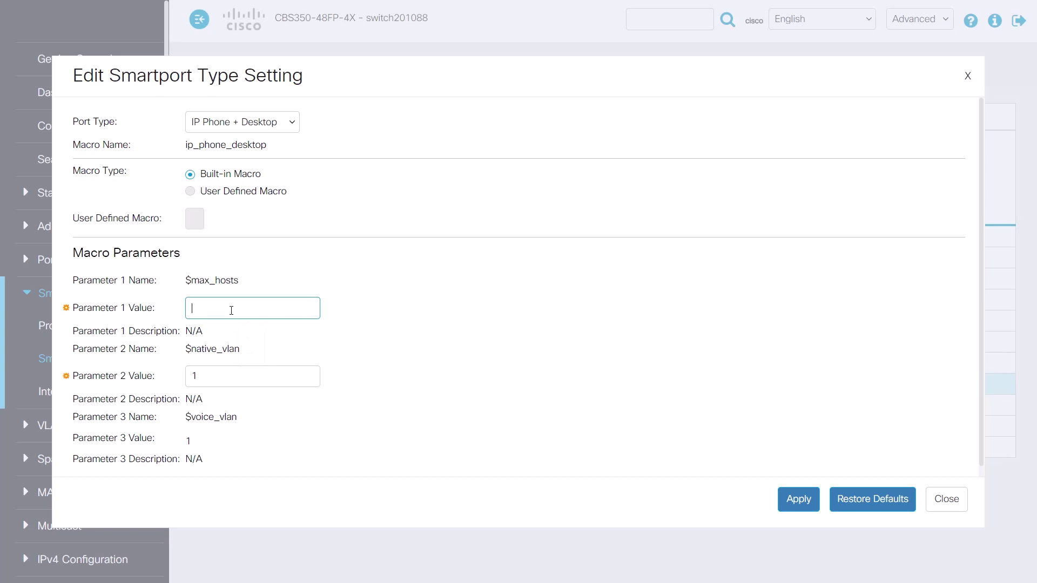
left_click(798, 499)
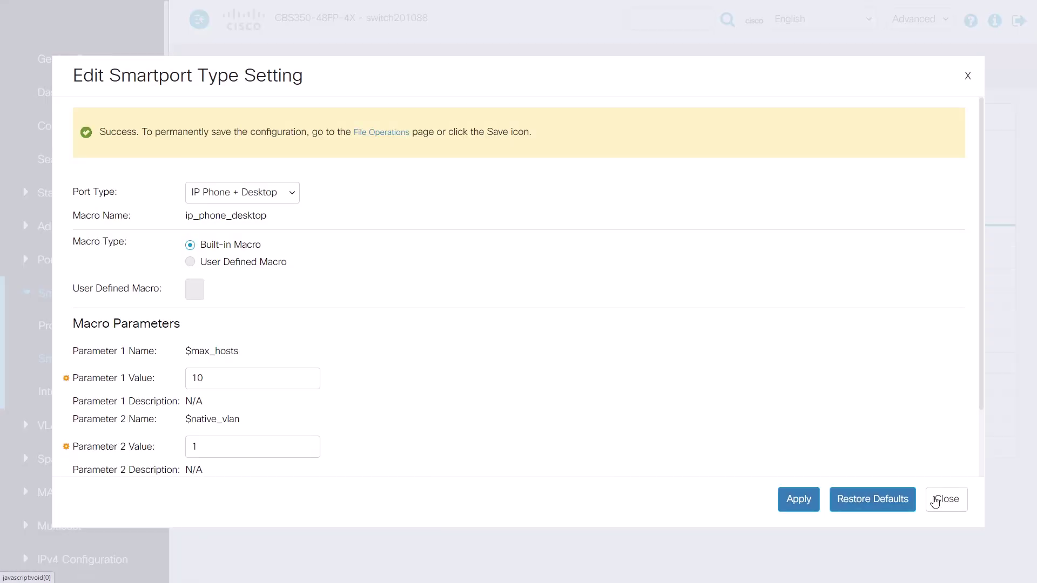
left_click(935, 502)
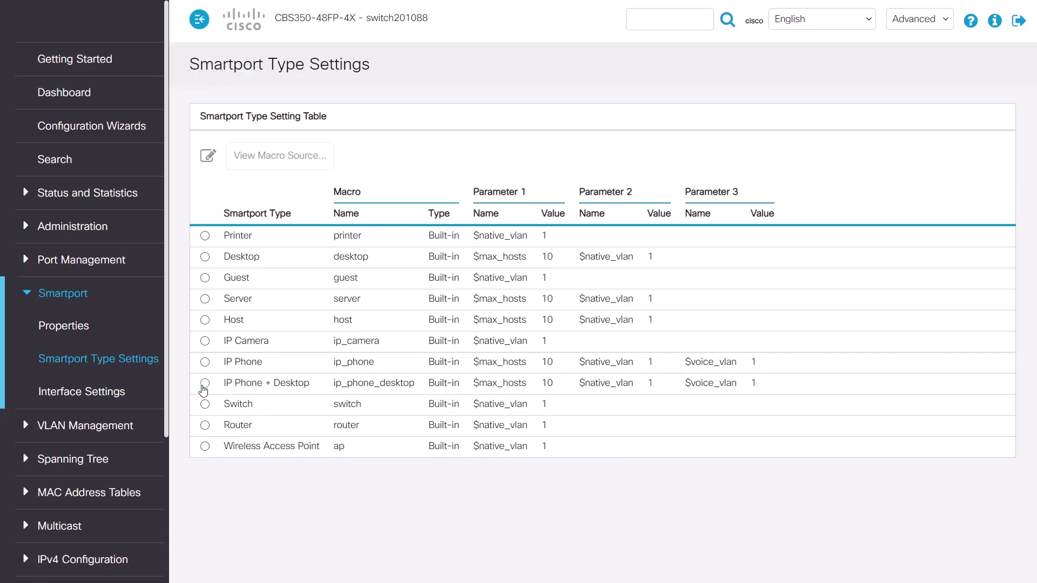
left_click(205, 384)
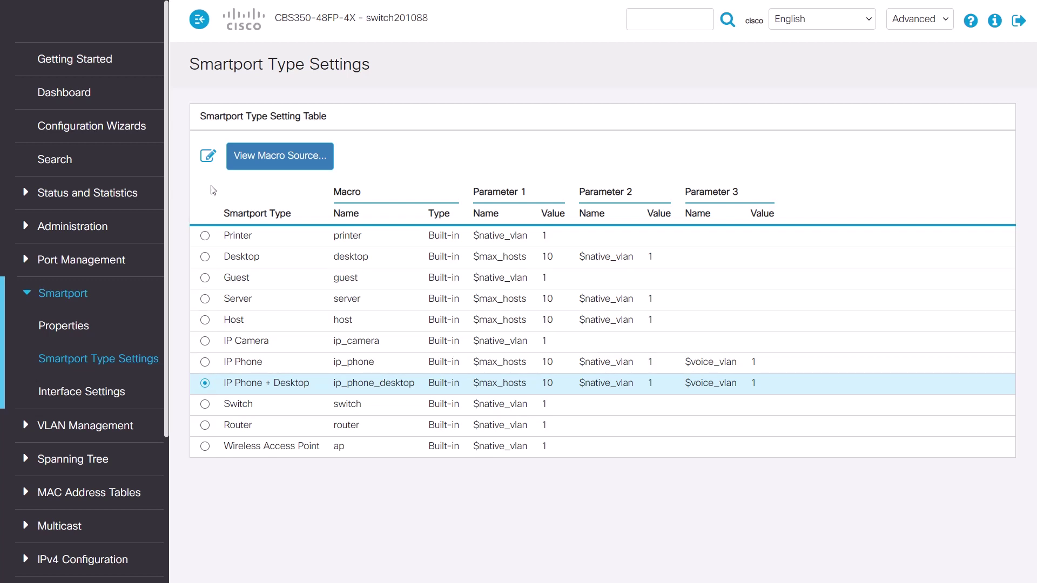
left_click(245, 164)
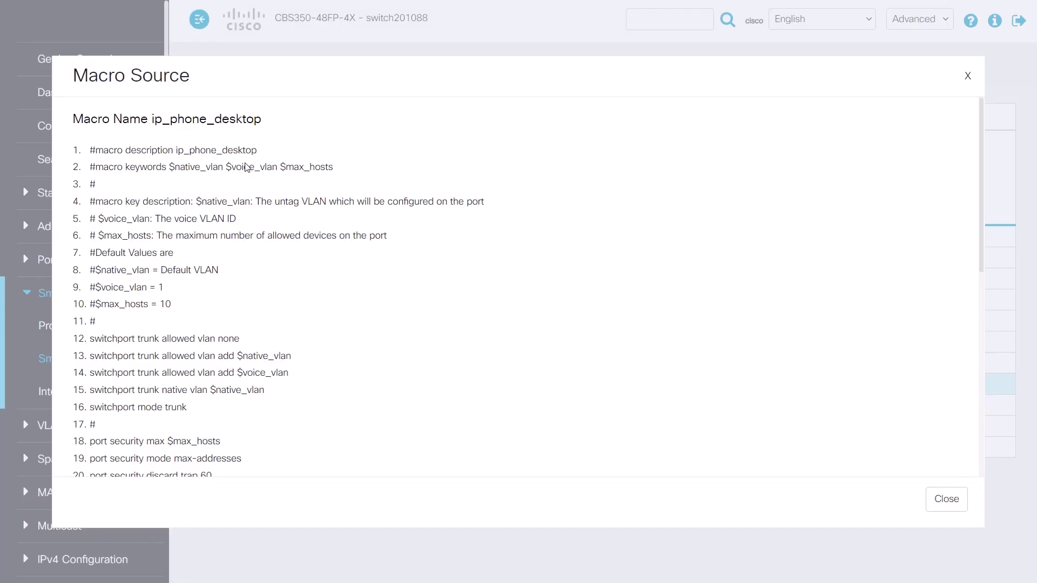
scroll(205, 216, "down", 4)
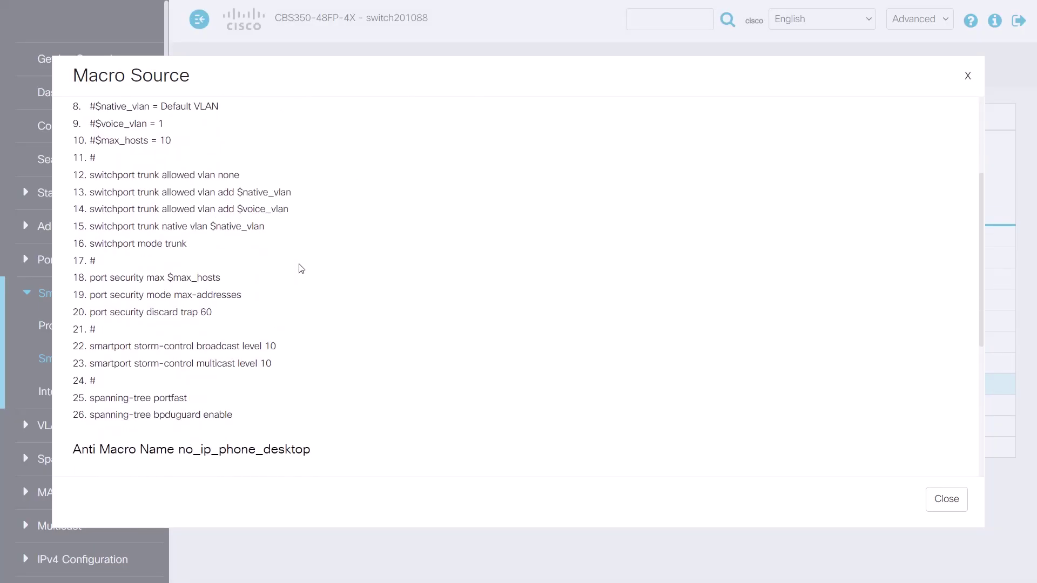
scroll(301, 268, "down", 3)
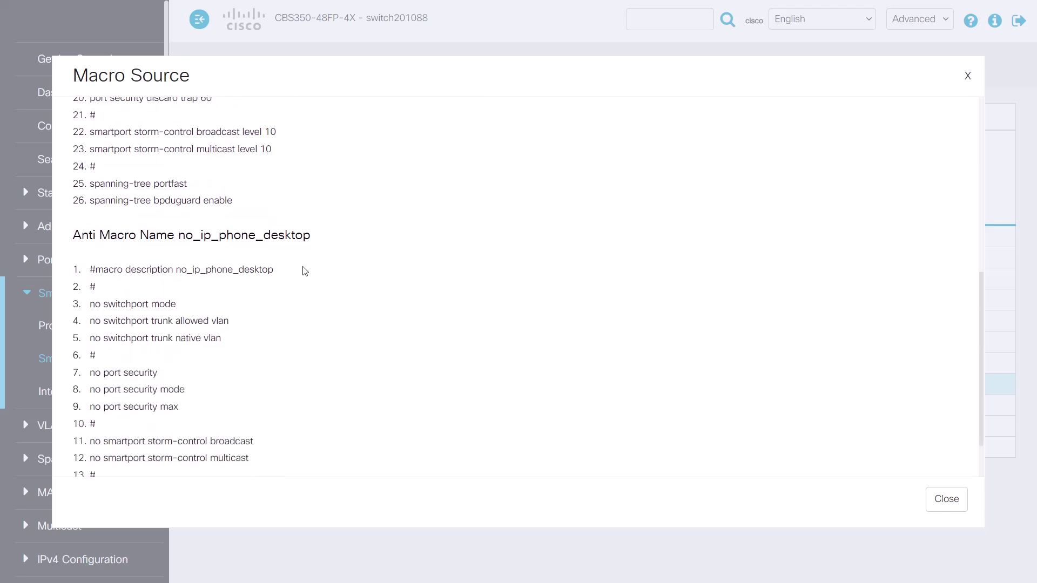
left_click(947, 498)
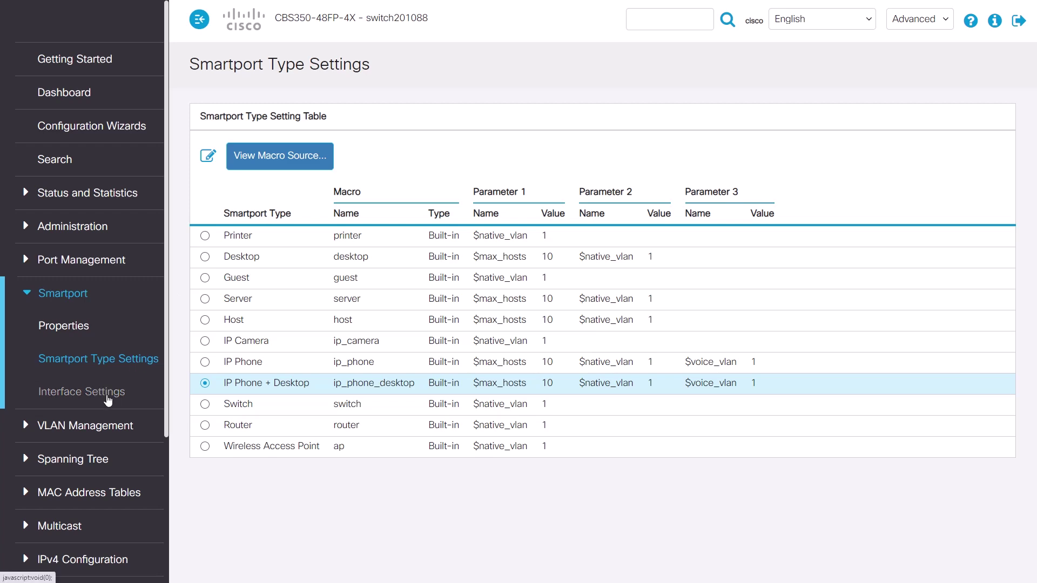
left_click(107, 398)
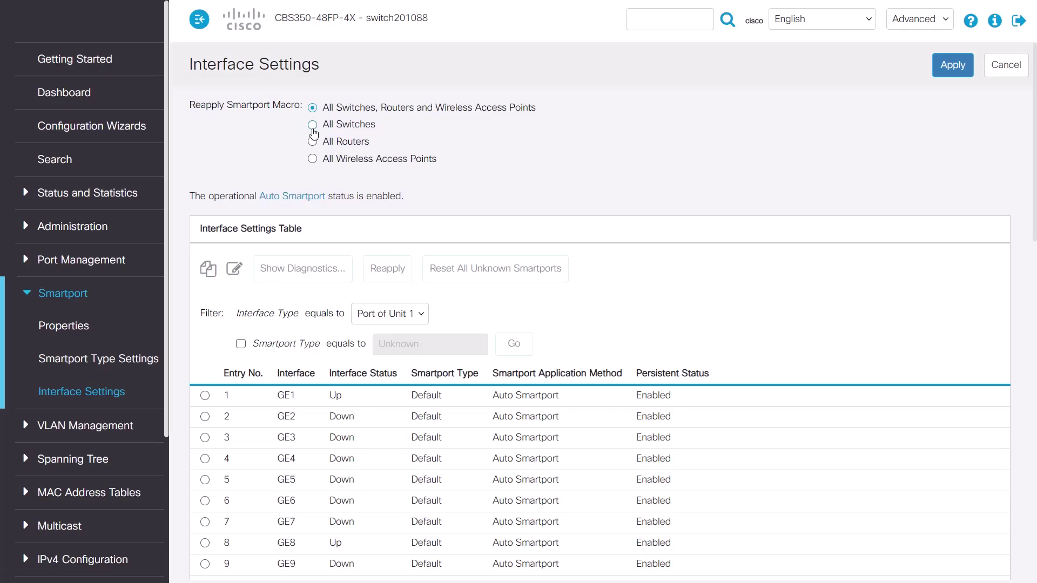
Step: Choose All Routers for macro reapply and bring up port GE1's interface settings
left_click(312, 127)
left_click(313, 142)
left_click(205, 396)
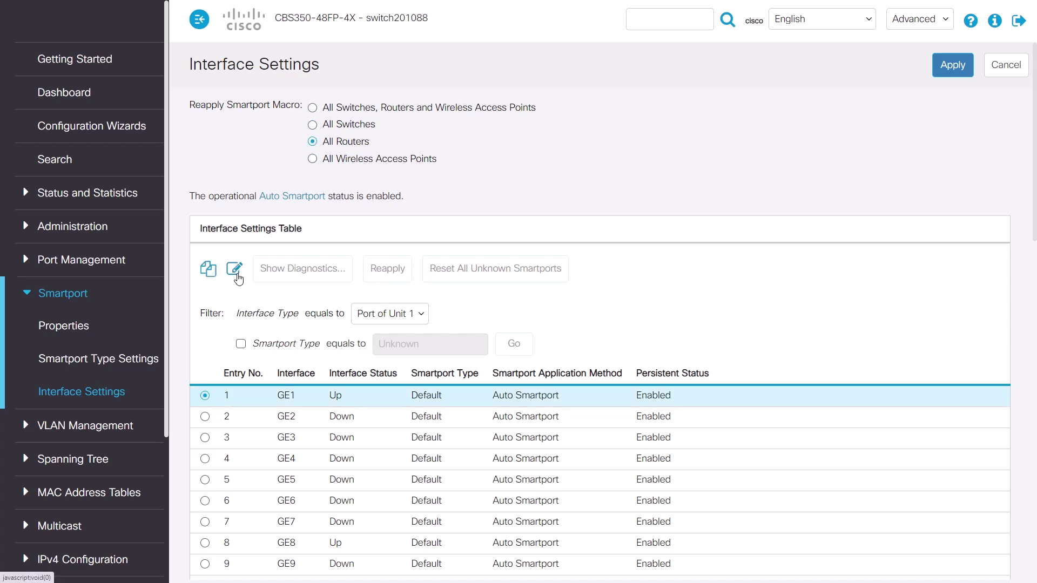
left_click(237, 275)
Step: Try IP Phone + Desktop with $max_hosts 2 on GE1, then revert to Auto Smartport
left_click(259, 195)
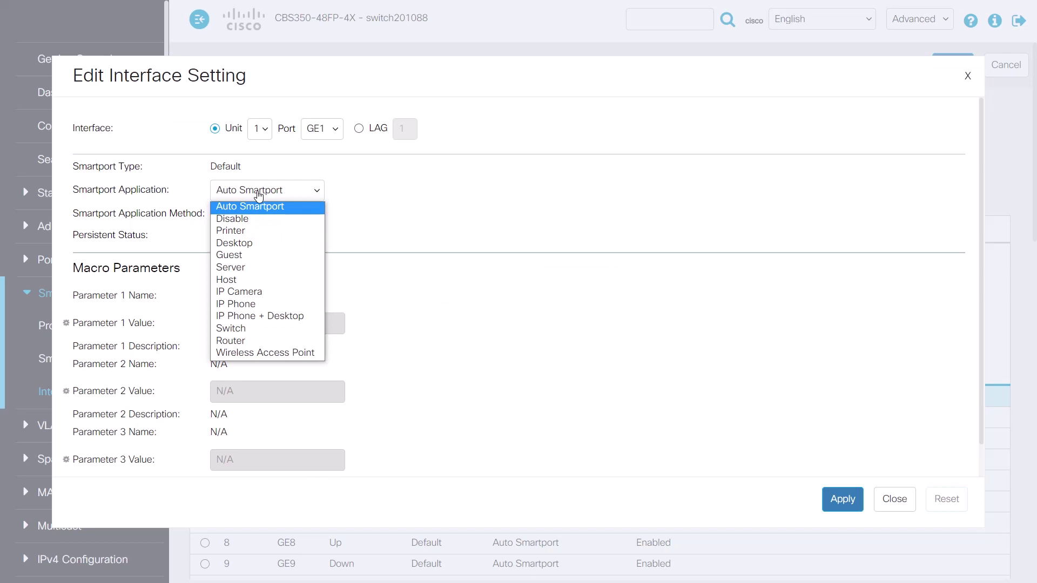
left_click(242, 316)
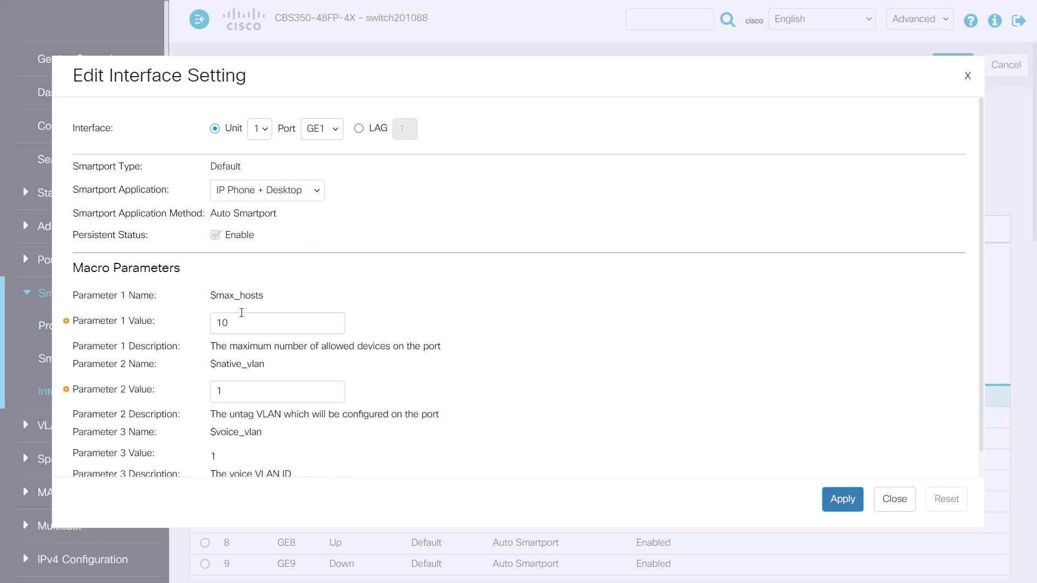
left_click(248, 322)
key("BackSpace")
key("BackSpace")
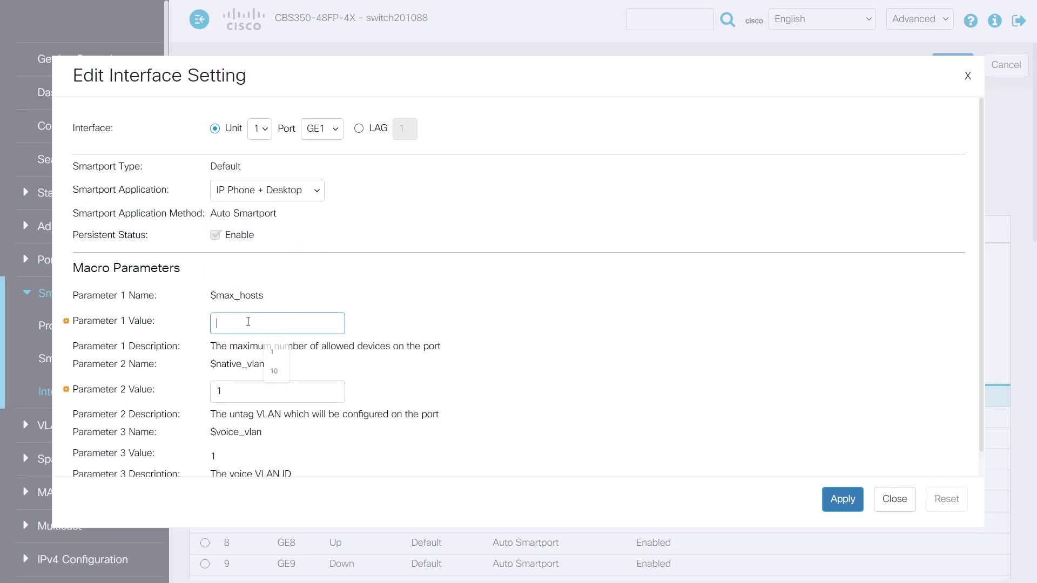
type("2")
left_click(287, 198)
left_click(277, 208)
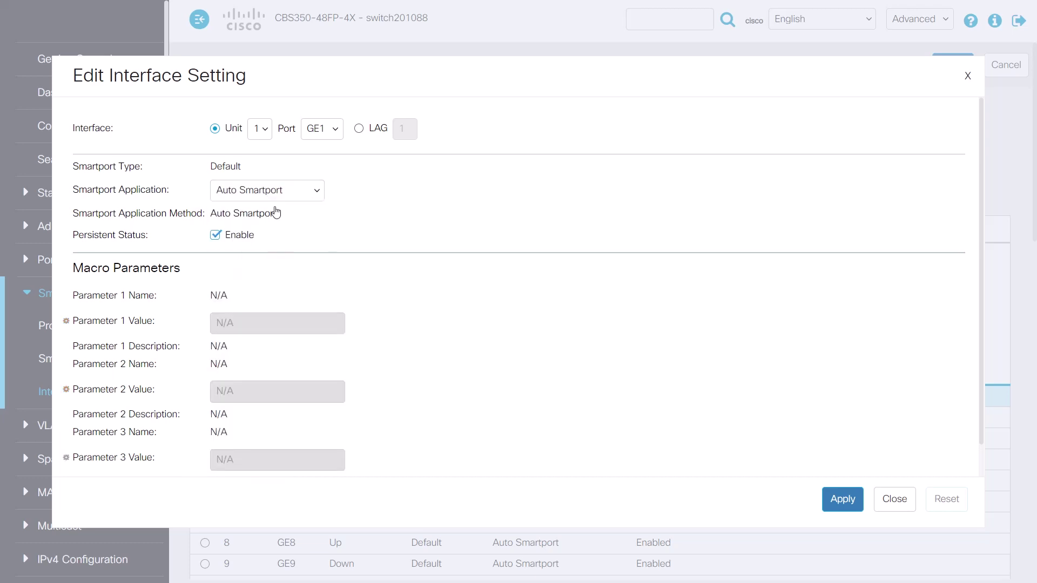